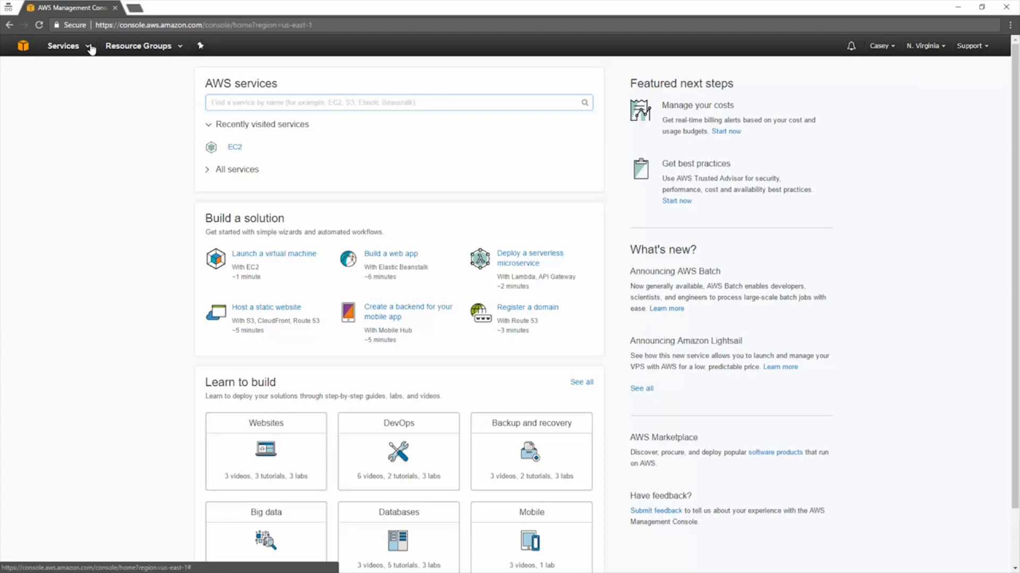
# - Open the VPC service's internet gateways and create a new gateway with the name tag YouTube Tuts
pyautogui.click(92, 49)
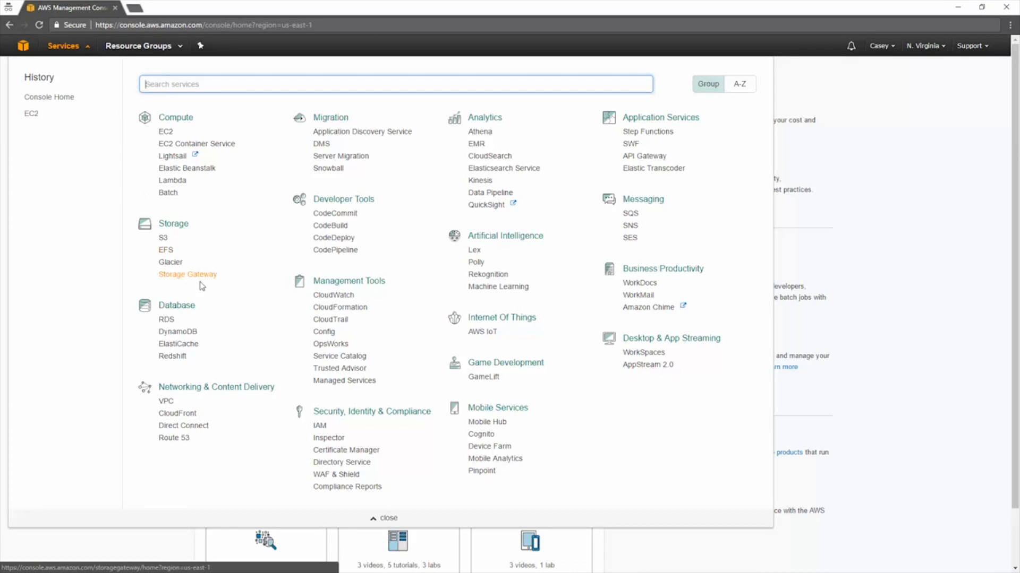
pyautogui.click(166, 401)
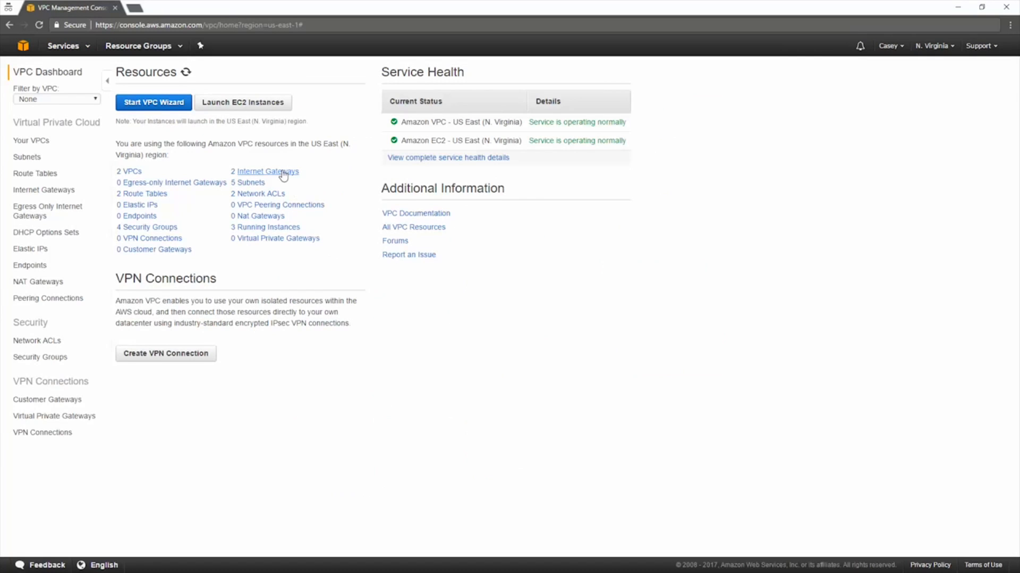
pyautogui.click(284, 172)
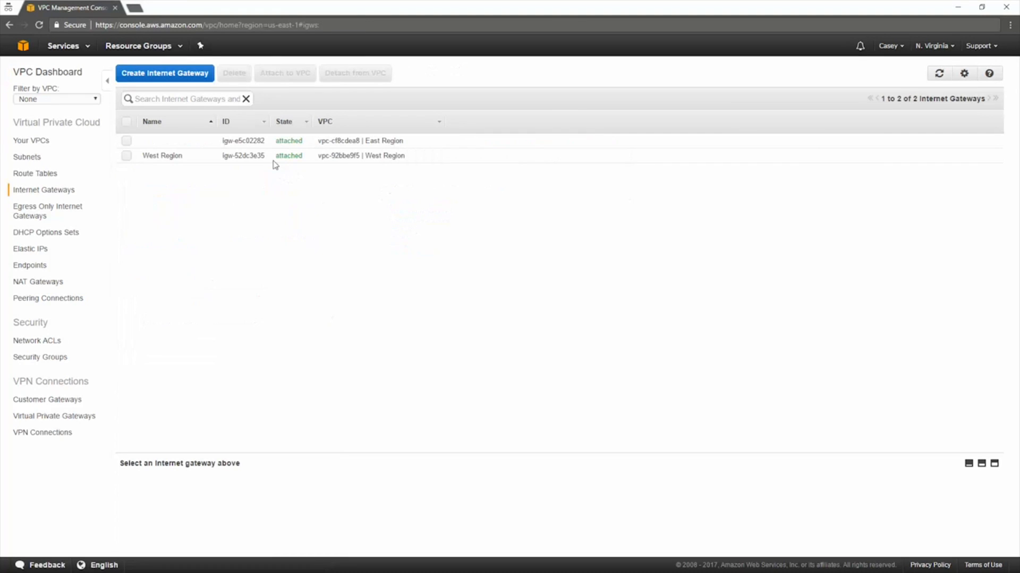
pyautogui.click(169, 73)
pyautogui.click(490, 195)
pyautogui.write('You')
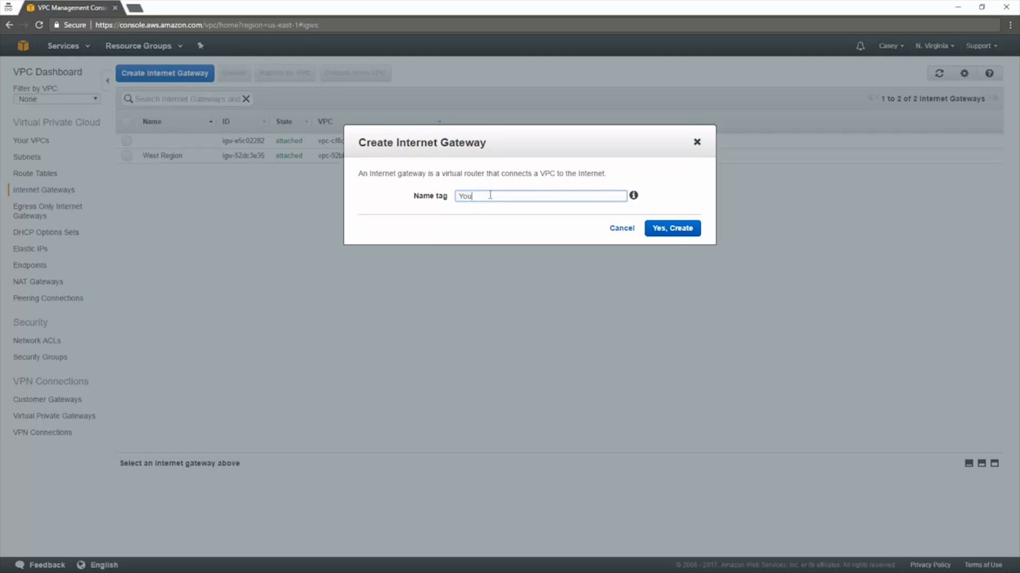
pyautogui.write('TubeVTuts')
pyautogui.click(672, 228)
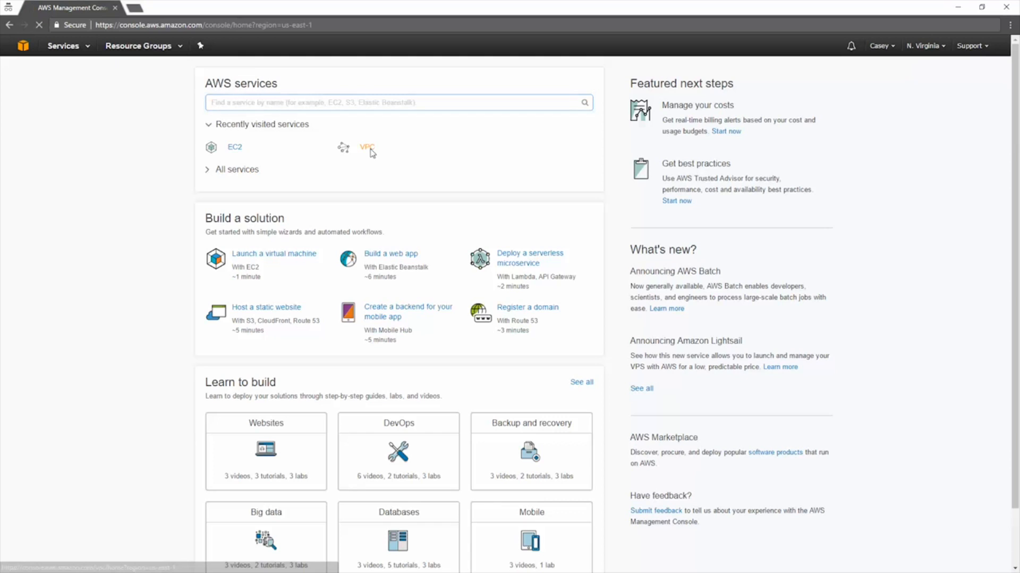
# - Create a VPC named YouTube Tuts with IPv4 CIDR block 10.0.0.0/24, no IPv6 CIDR block and default tenancy
pyautogui.click(369, 150)
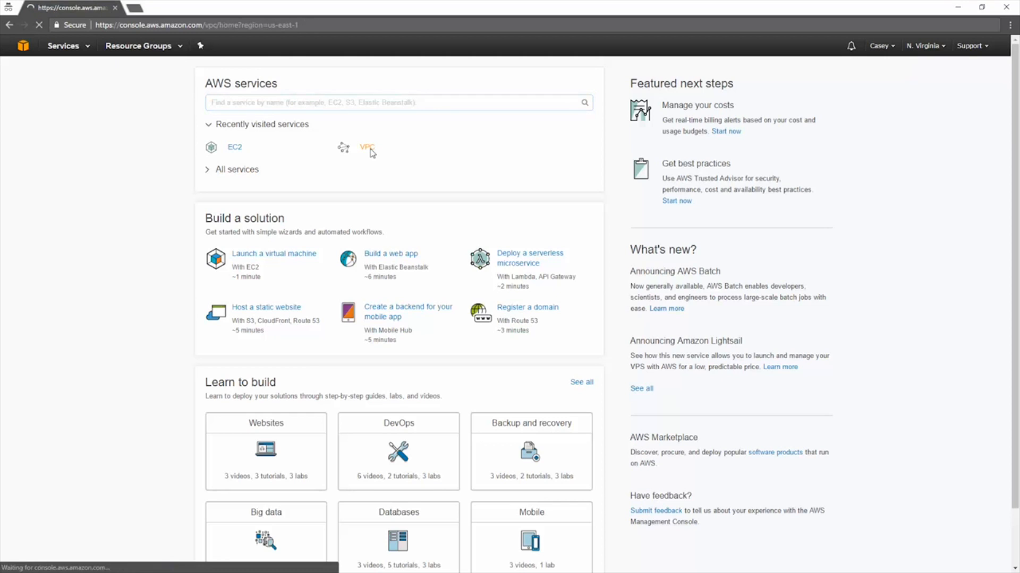
pyautogui.click(137, 75)
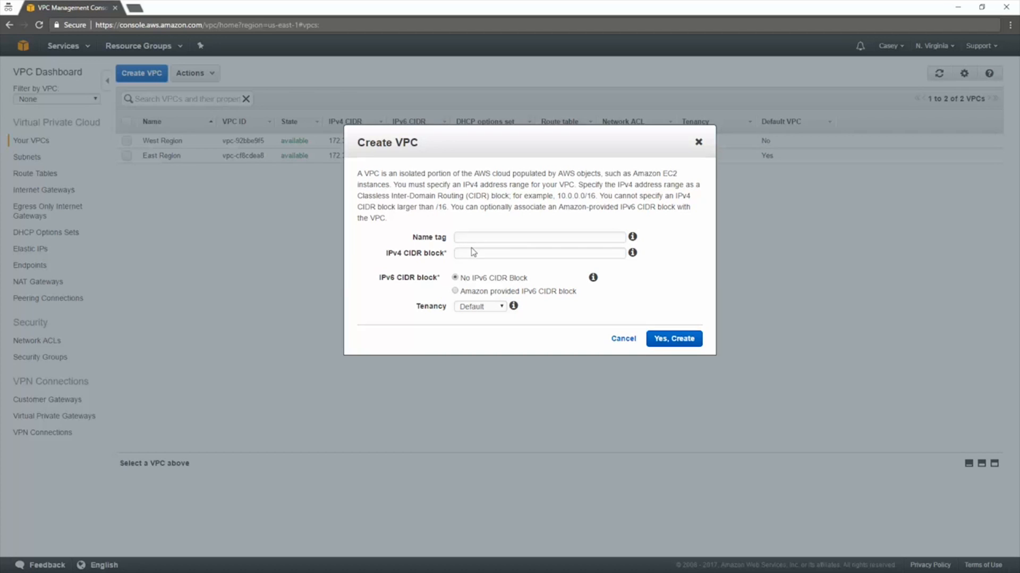
pyautogui.click(537, 253)
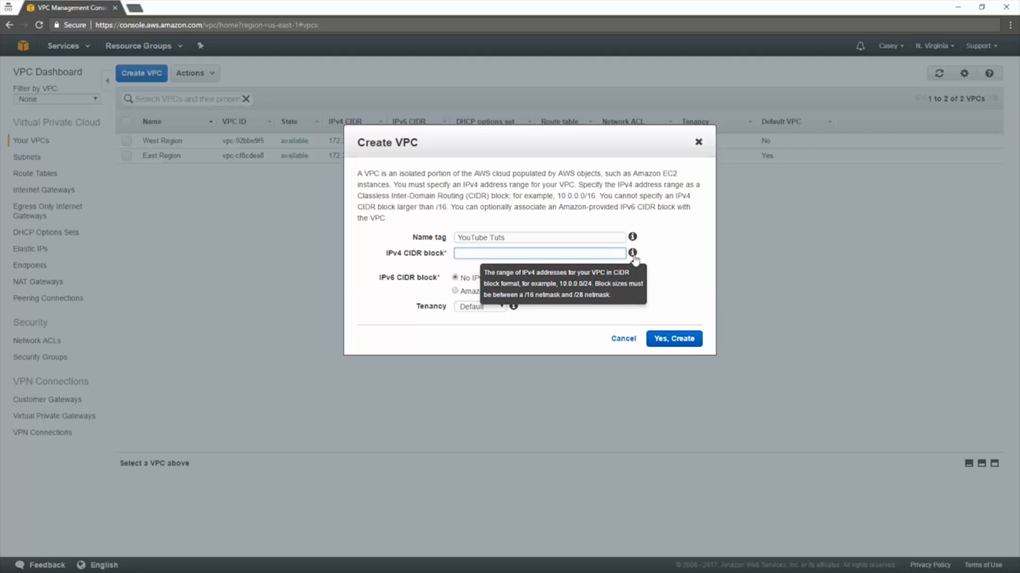
pyautogui.moveTo(633, 254)
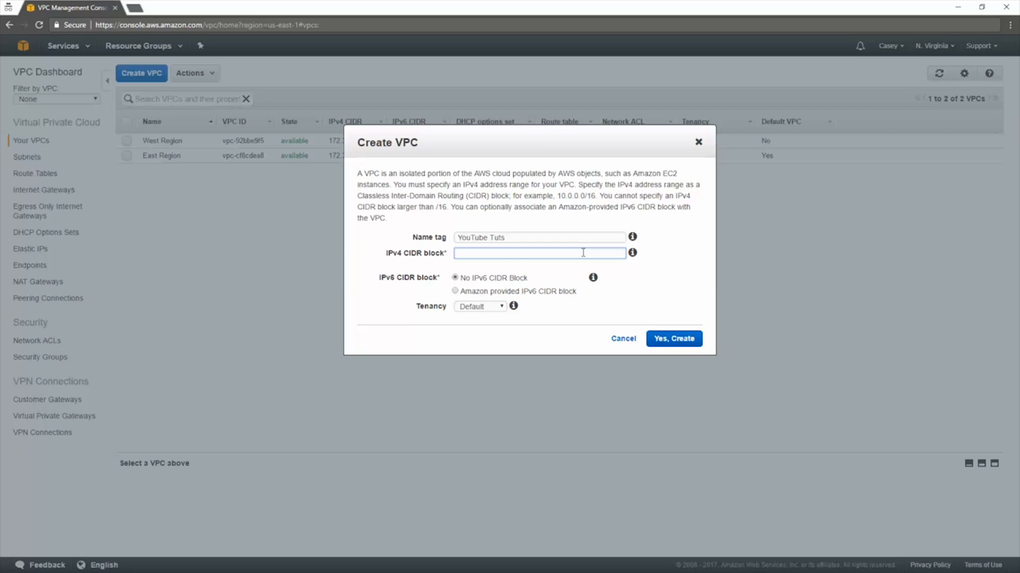
pyautogui.write('10.0.0.0/24')
pyautogui.click(494, 307)
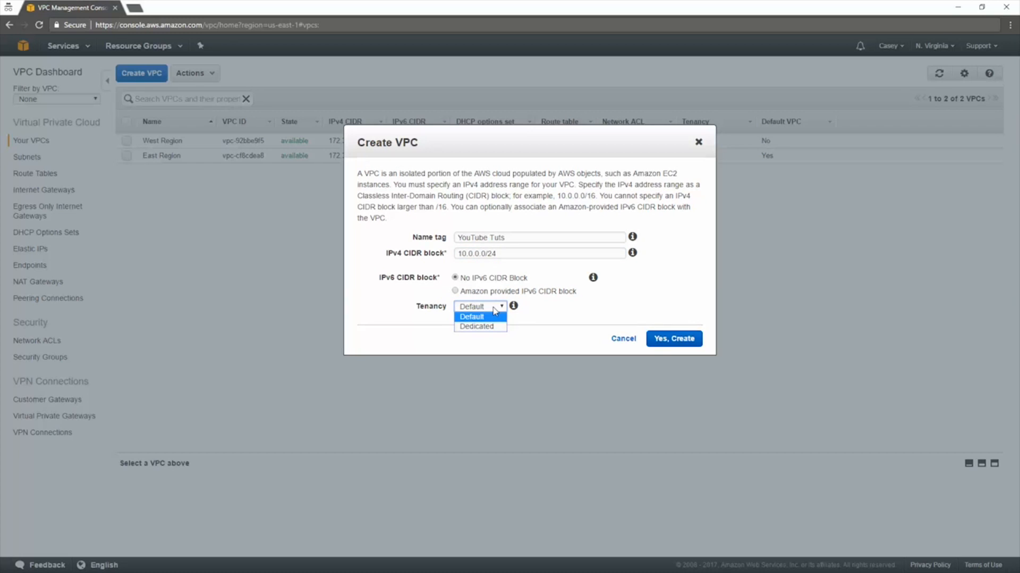
pyautogui.click(513, 306)
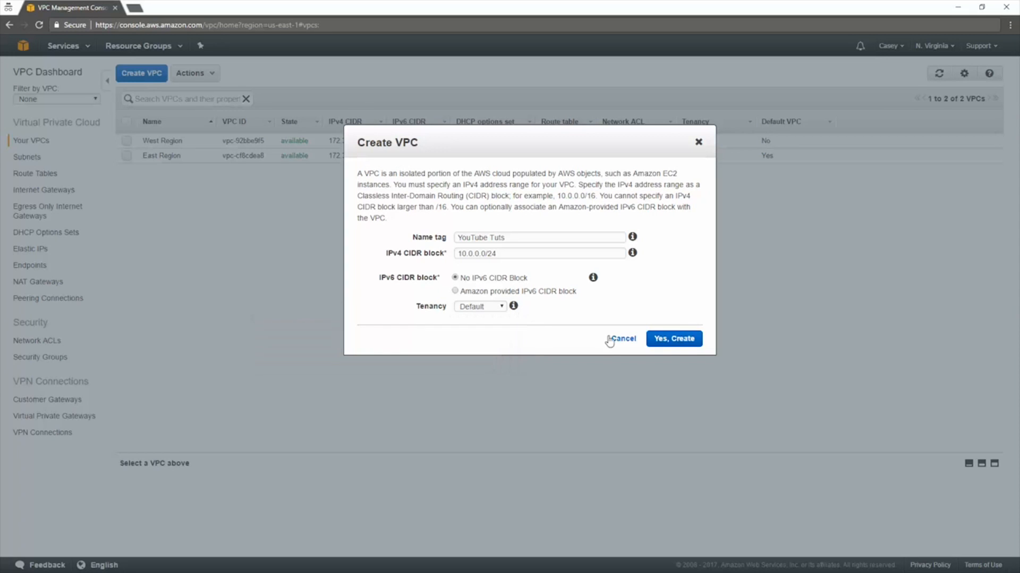
pyautogui.click(673, 341)
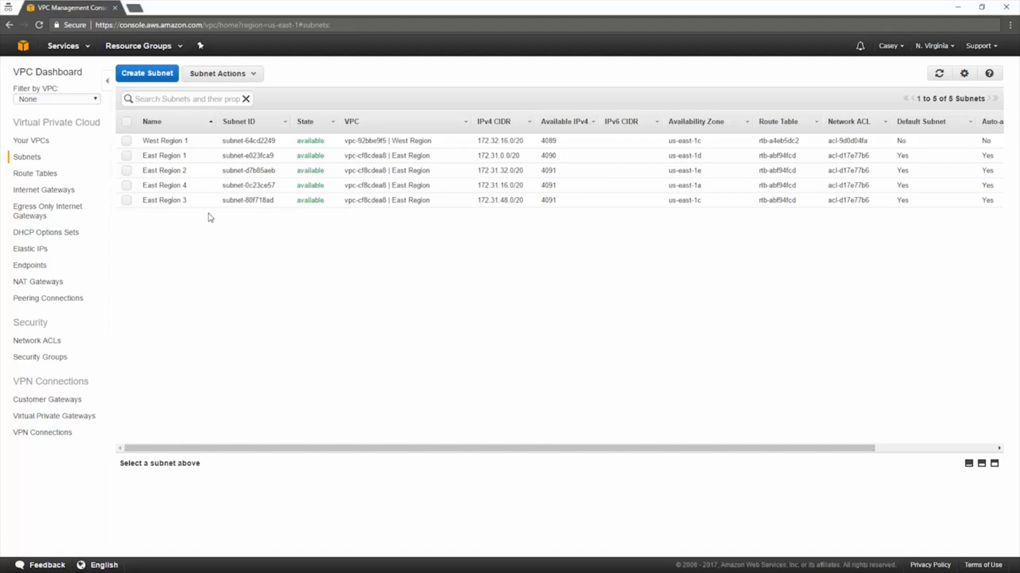
# - Start a new subnet with the name tag YouTube Tuts in the YouTube Tuts VPC
pyautogui.click(147, 73)
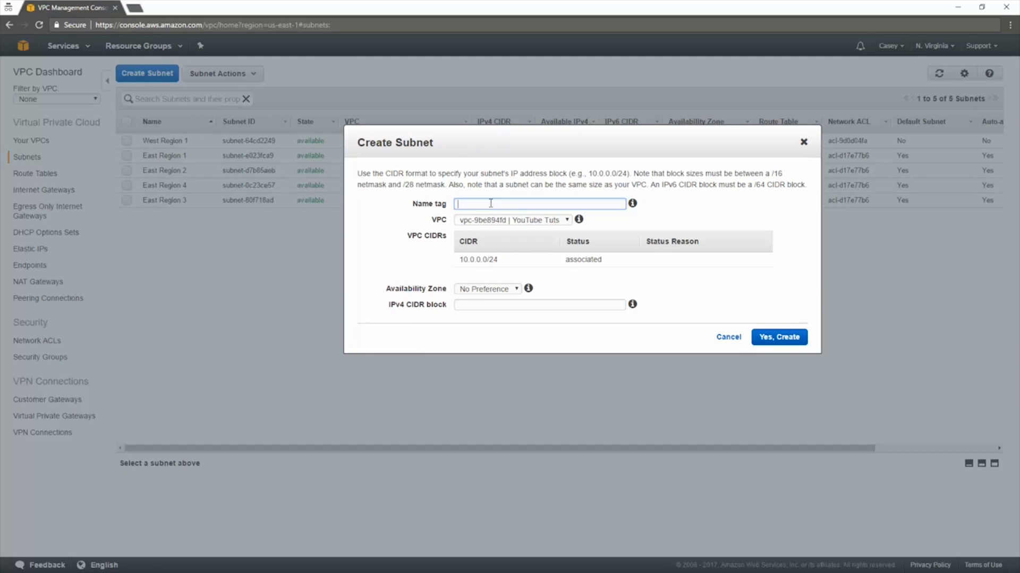
pyautogui.write('YouTub')
pyautogui.write('e')
pyautogui.write('1')
pyautogui.write('u')
pyautogui.write('t')
pyautogui.write('s')
pyautogui.press('Tab')
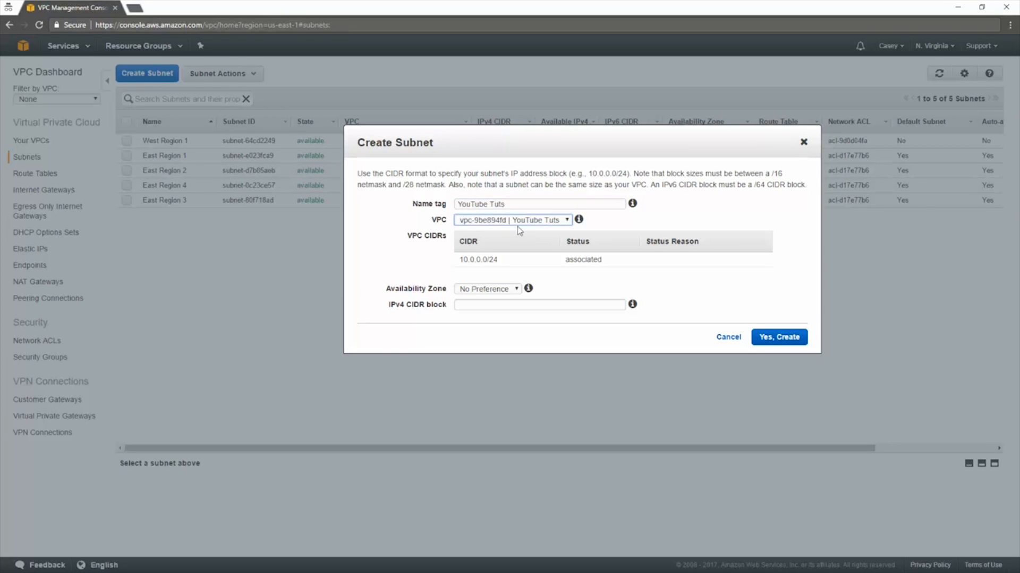
# - Set the subnet's availability zone to us-east-1d and its IPv4 CIDR block to 10.0.0.0/28, and create it
pyautogui.press('Tab')
pyautogui.press('Down')
pyautogui.press('Down')
pyautogui.press('Down')
pyautogui.press('Down')
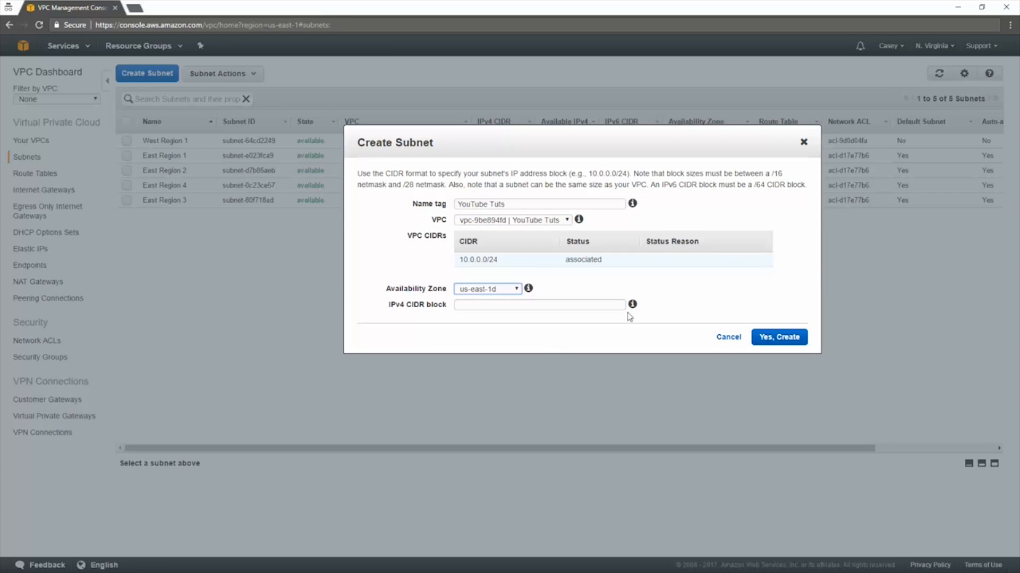
pyautogui.moveTo(634, 305)
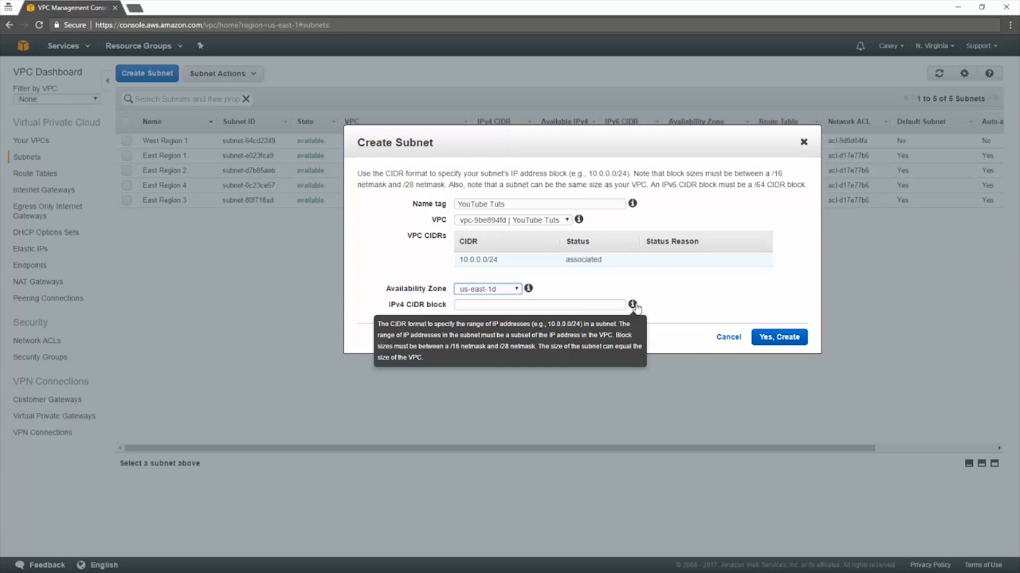
pyautogui.click(527, 306)
pyautogui.write('10.0.0')
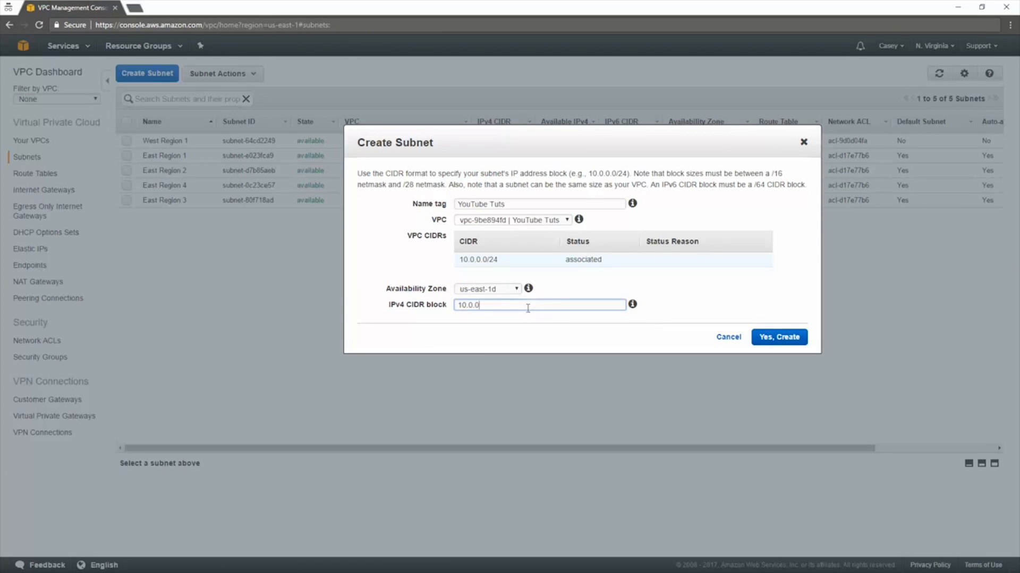
pyautogui.write('.0/28')
pyautogui.press('Return')
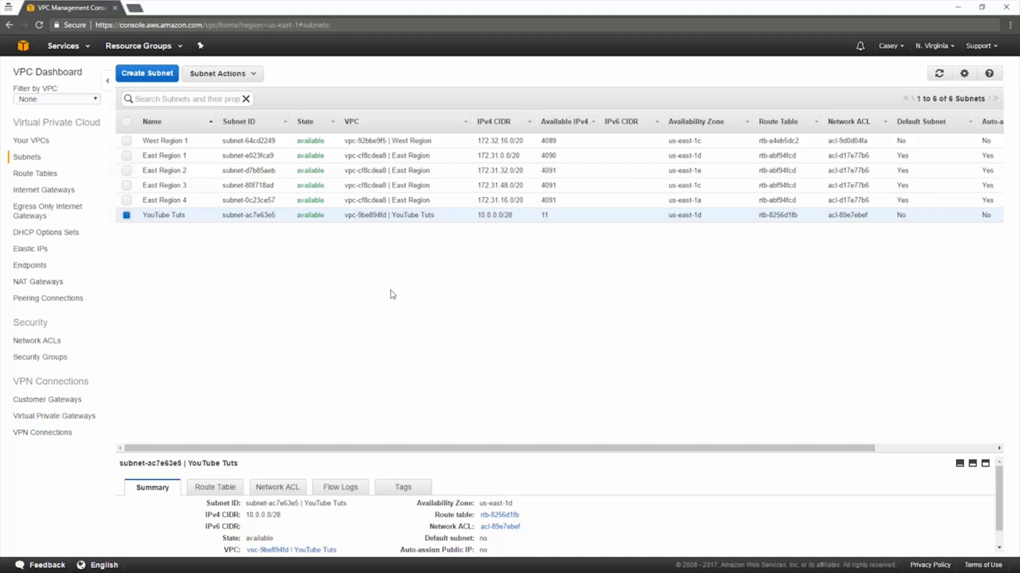
# - Review the existing security groups' inbound rules and start a new group in the YouTube Tuts VPC named Default - App Server
pyautogui.click(48, 71)
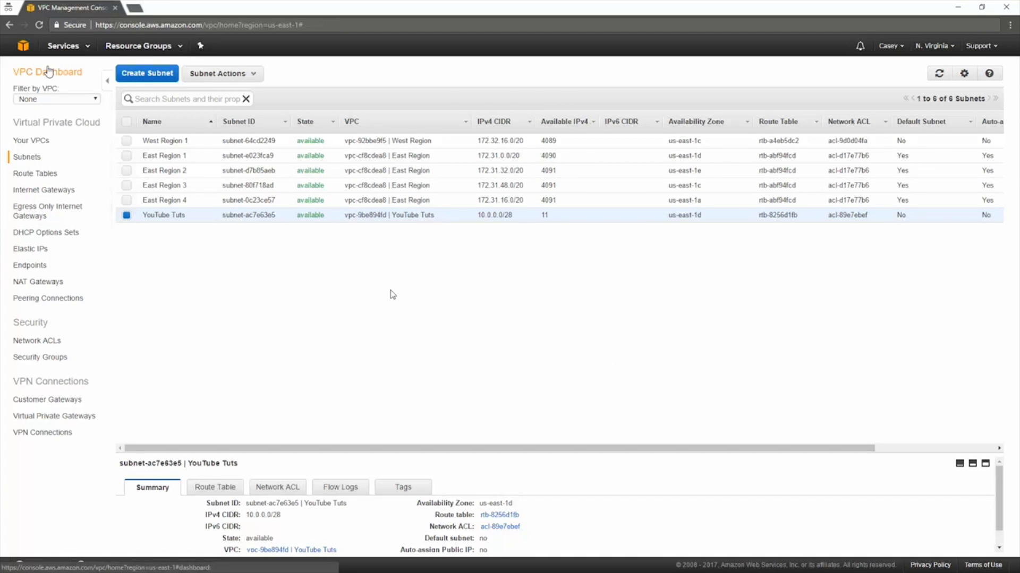
pyautogui.click(40, 357)
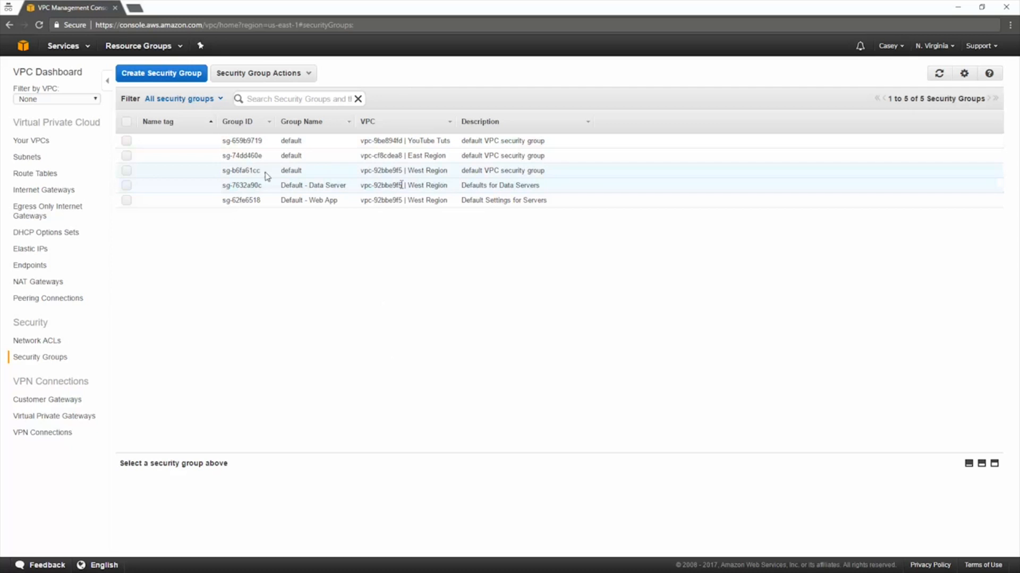
pyautogui.click(317, 187)
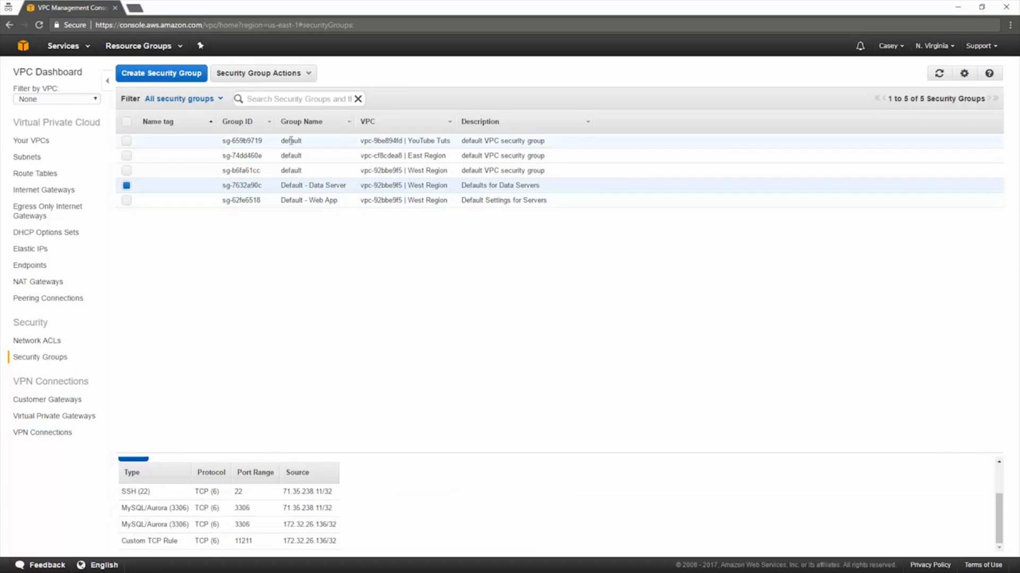
pyautogui.click(291, 141)
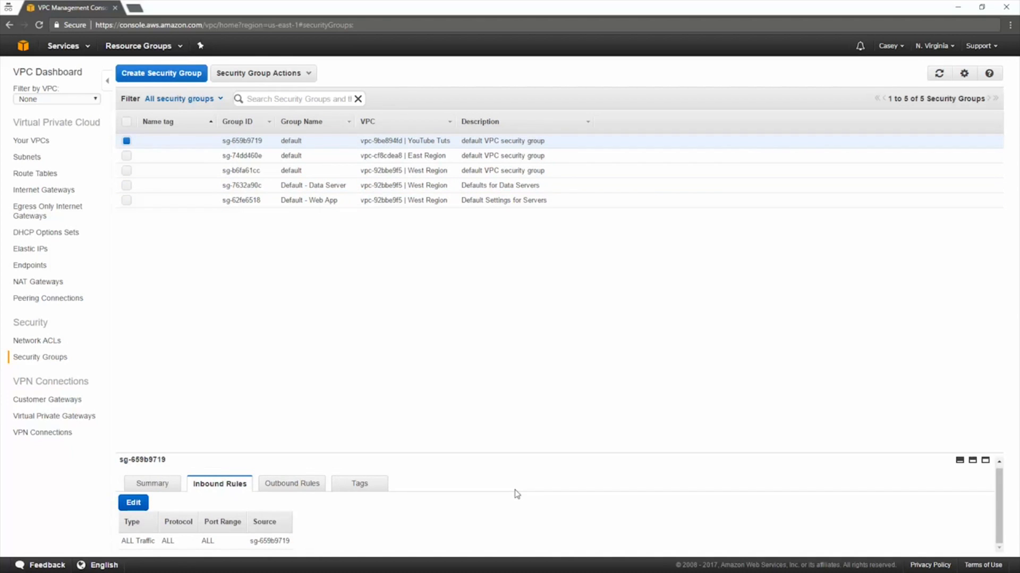
pyautogui.click(188, 74)
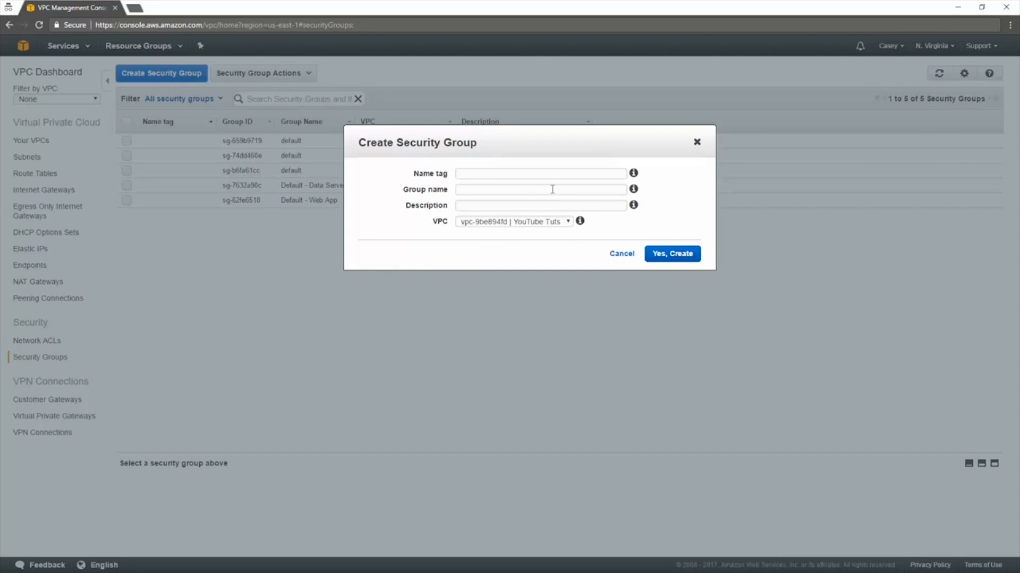
pyautogui.click(513, 178)
pyautogui.write('Default ')
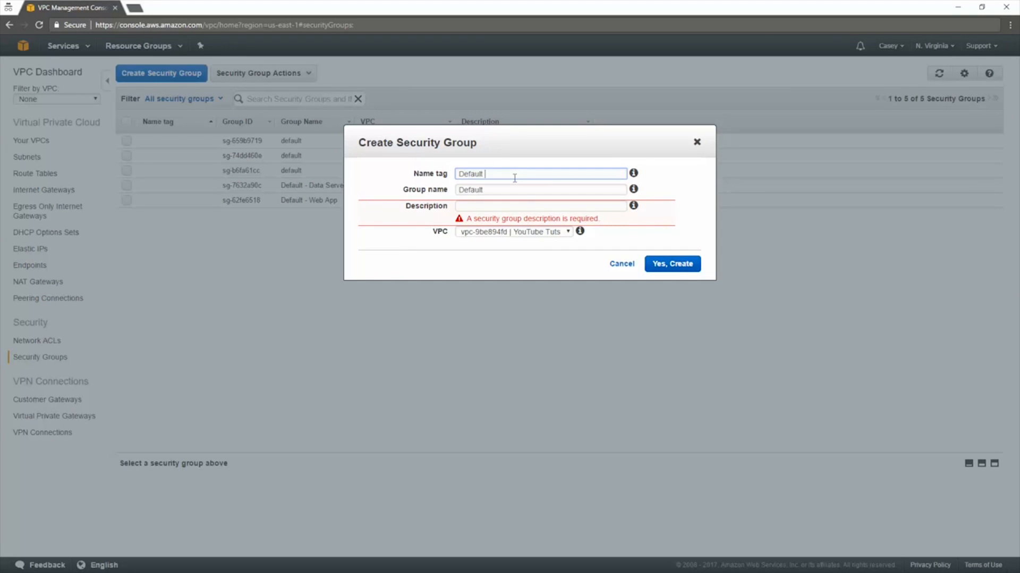
pyautogui.write('- App Server')
# - Copy the group name Default - App Server into the description and create the security group
pyautogui.click(539, 206)
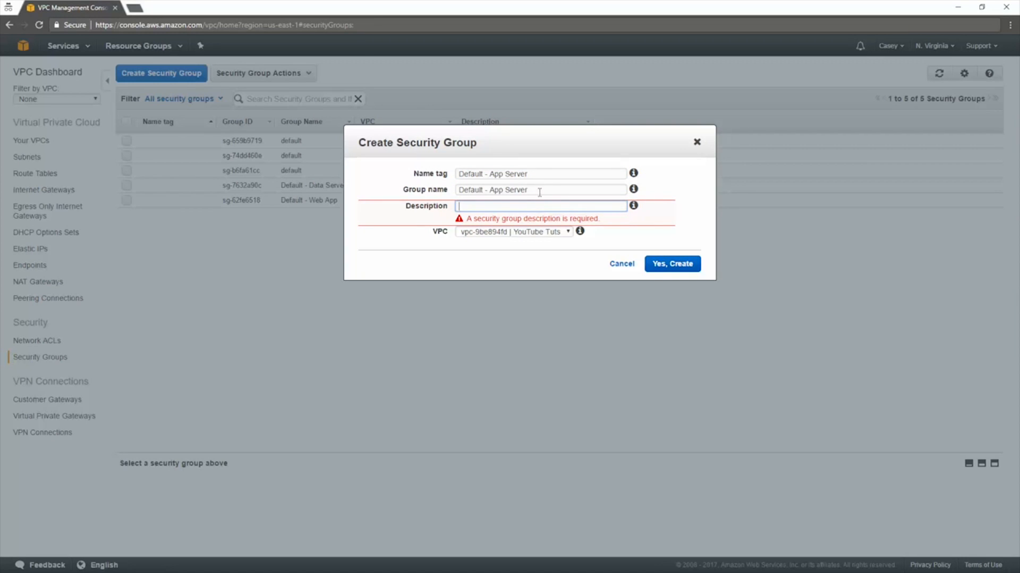
pyautogui.moveTo(539, 191); pyautogui.dragTo(424, 198)
pyautogui.hotkey('ctrl', 'c')
pyautogui.press('Tab')
pyautogui.hotkey('ctrl', 'v')
pyautogui.click(691, 268)
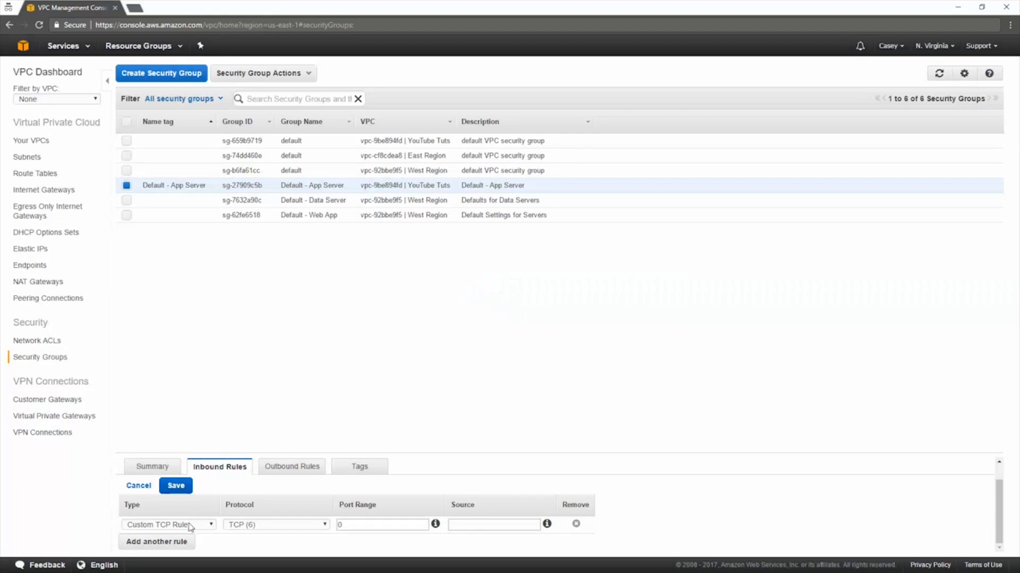
pyautogui.click(191, 526)
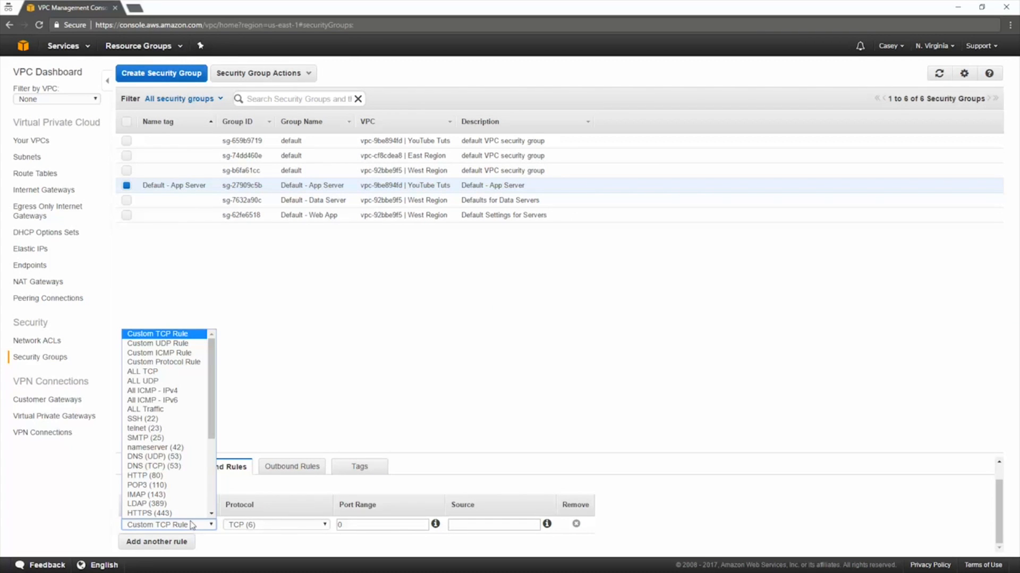
pyautogui.click(142, 419)
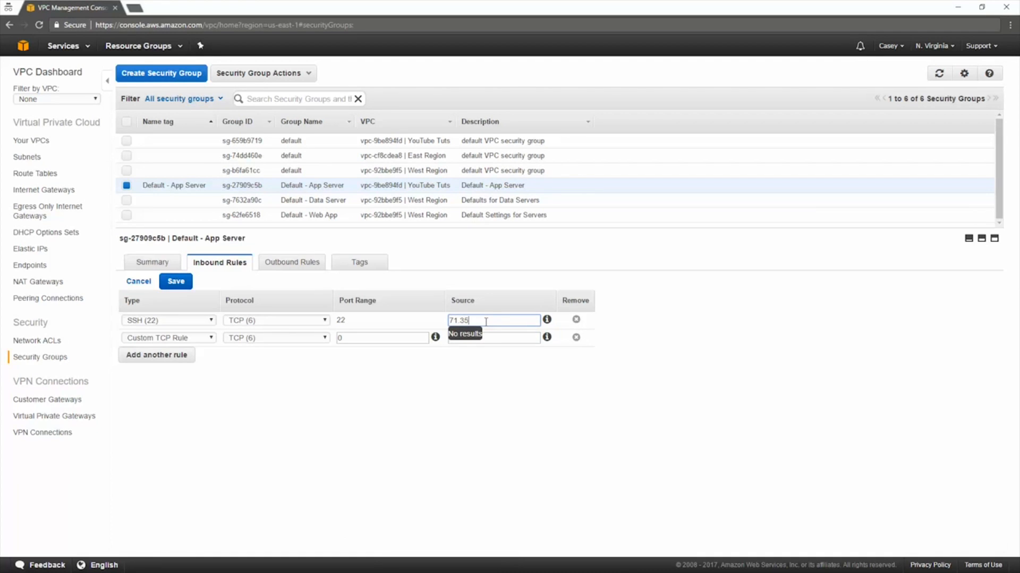
pyautogui.write('.238.')
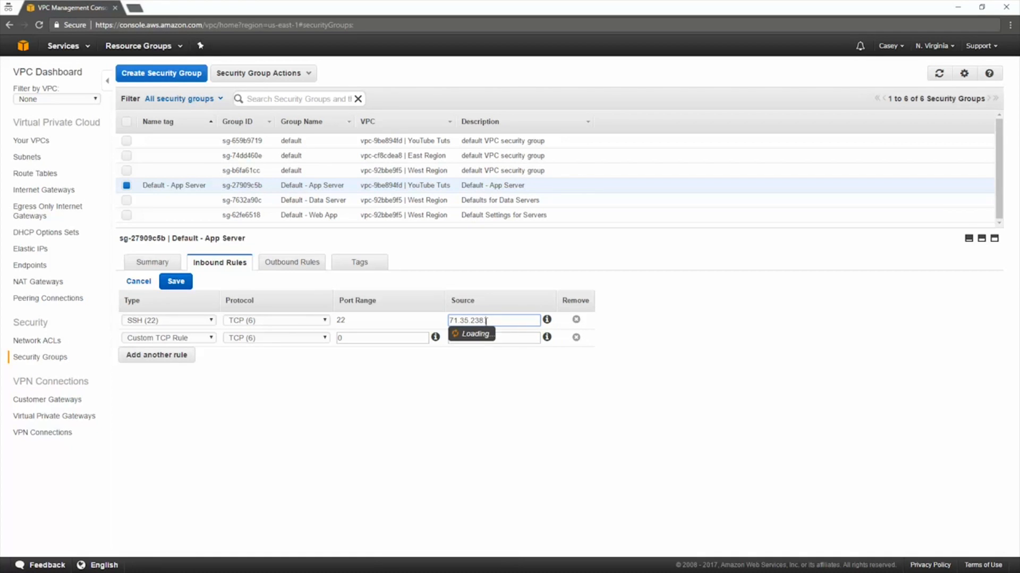
pyautogui.write('11/32')
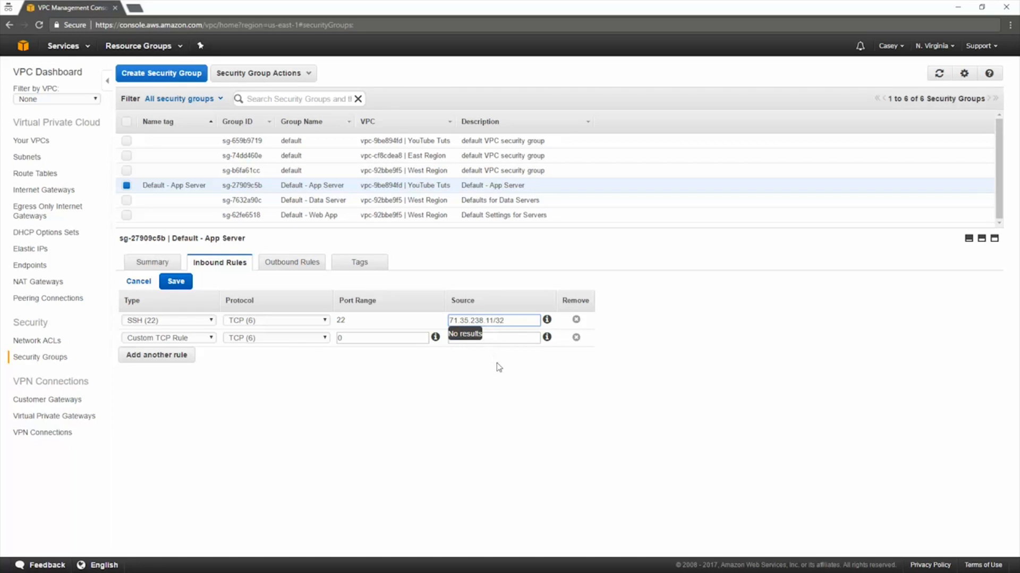
pyautogui.click(523, 413)
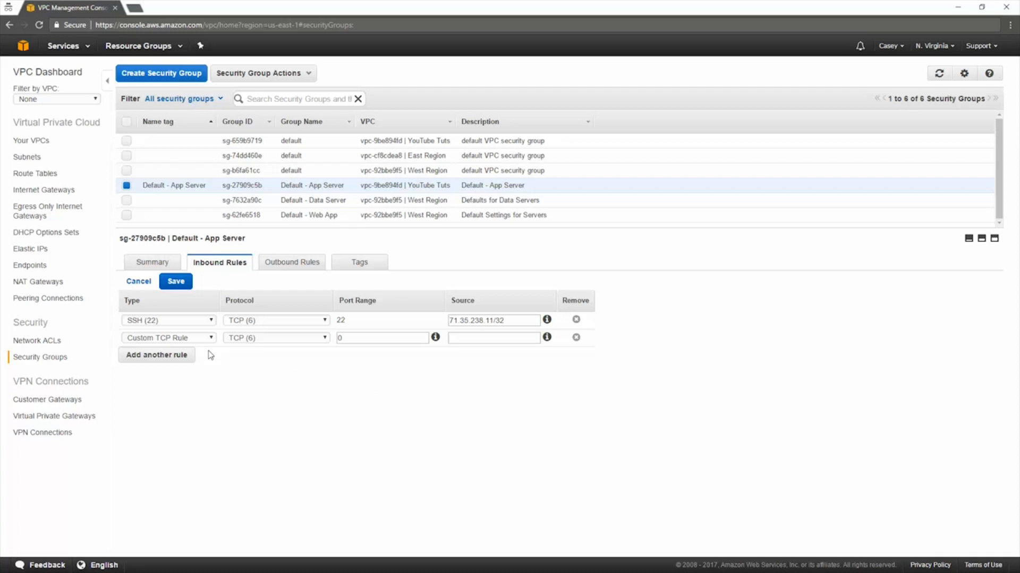
# - Define the second inbound rule as HTTPS (443) with source 0.0.0.0/32
pyautogui.click(183, 338)
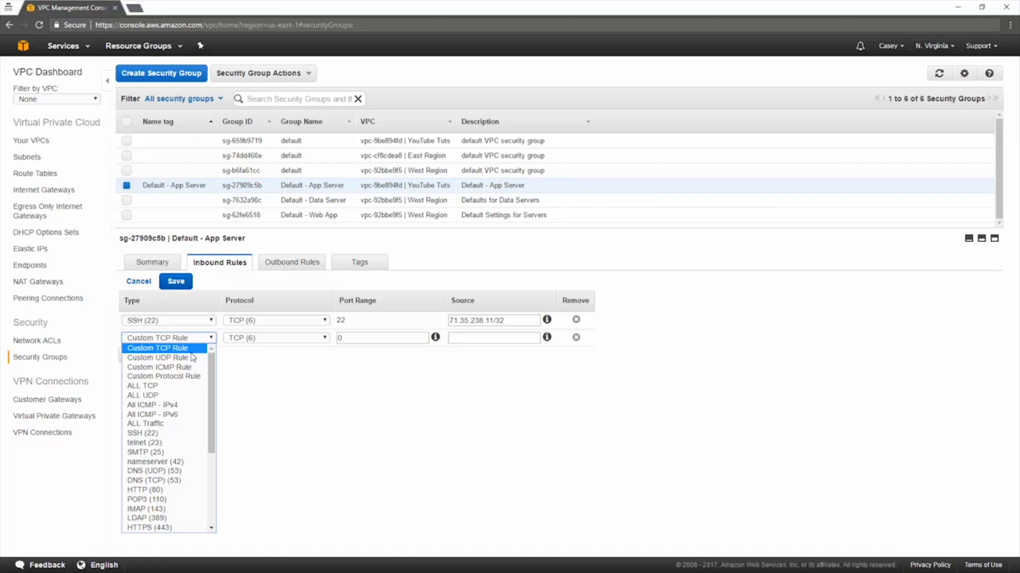
pyautogui.scroll(-4, 192, 357)
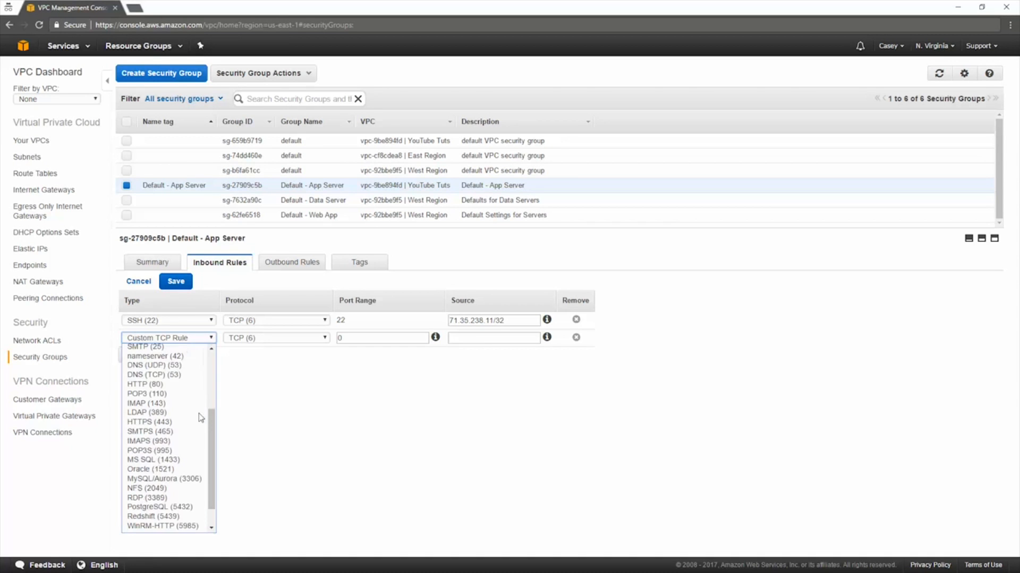
pyautogui.click(159, 414)
pyautogui.click(397, 338)
pyautogui.write('0.0.0.0/')
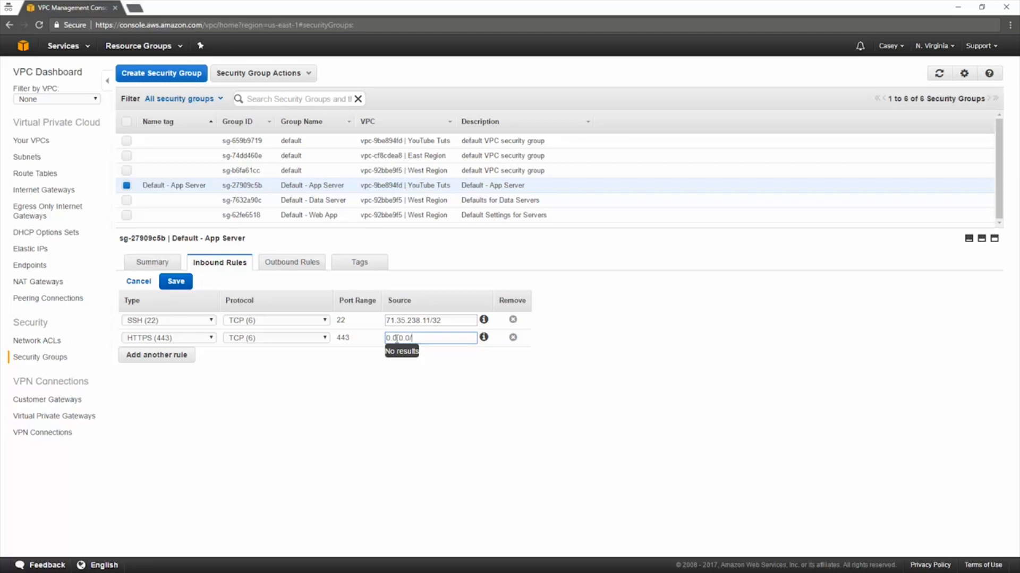
# - Add a third inbound rule for HTTP (80) with source 0.0.0.0/32 and save the Default - App Server group's rules
pyautogui.click(157, 355)
pyautogui.click(168, 355)
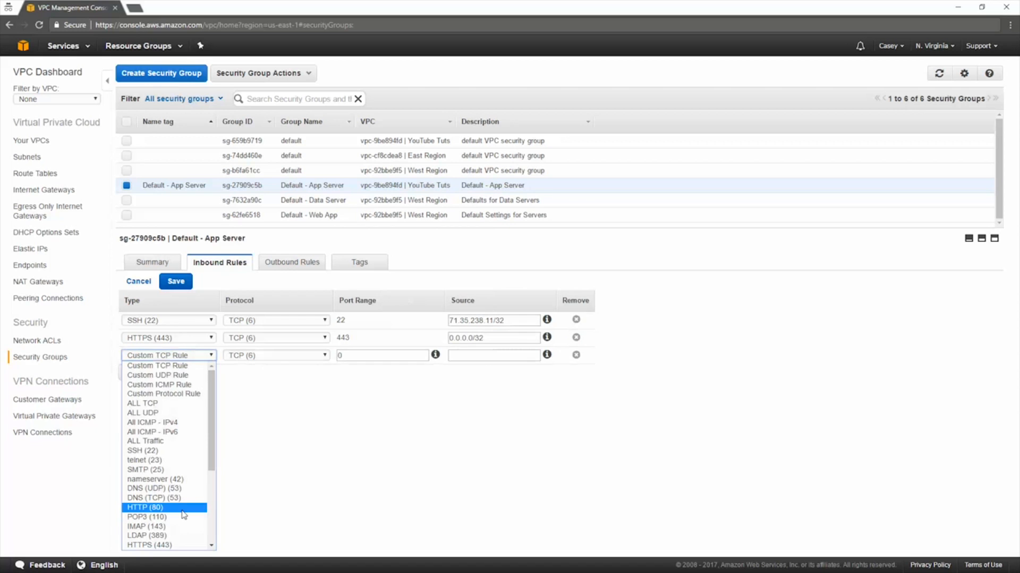
pyautogui.click(183, 507)
pyautogui.click(412, 355)
pyautogui.write('0.0.0.0')
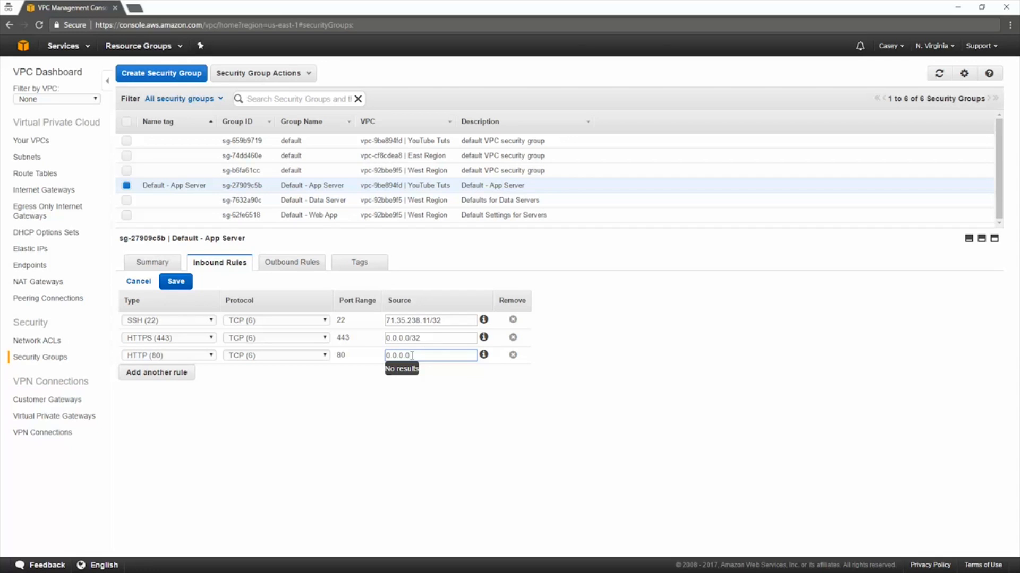
pyautogui.click(401, 455)
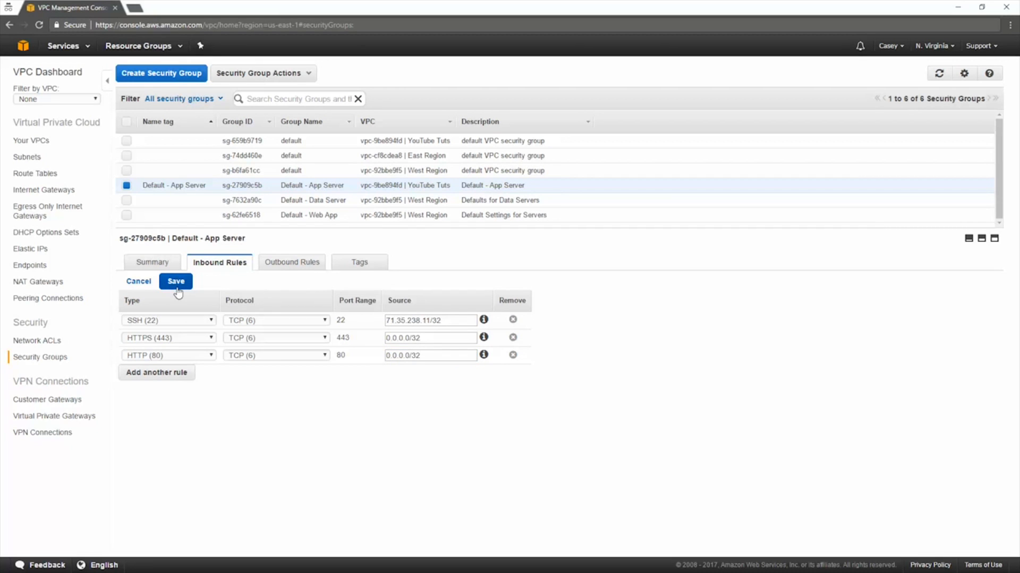
pyautogui.click(177, 282)
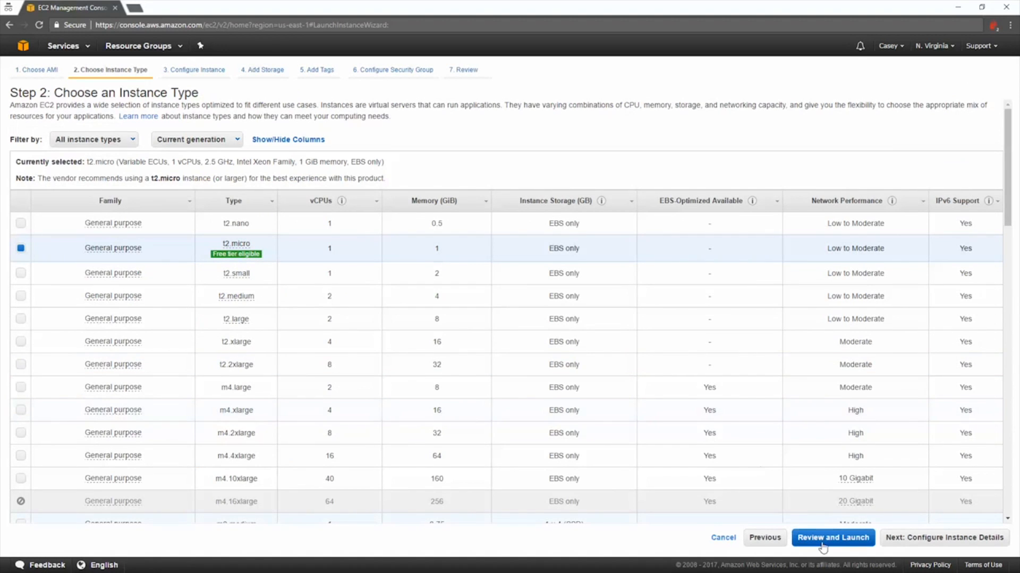
# - Configure the t2.micro instance to use the YouTube Tuts VPC, the subnet setting for public IP assignment, and no IAM role
pyautogui.click(937, 538)
pyautogui.click(319, 177)
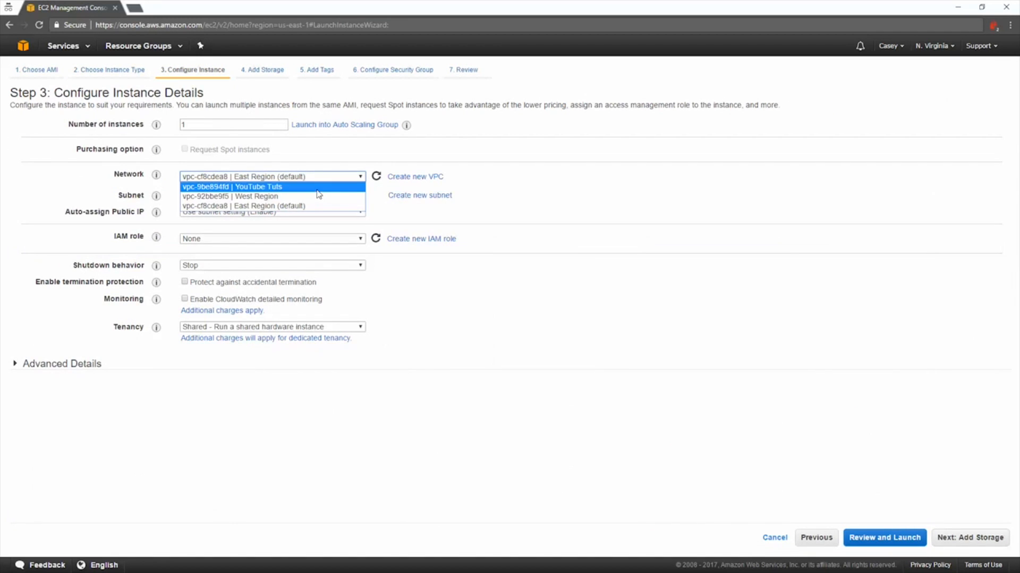
pyautogui.click(318, 189)
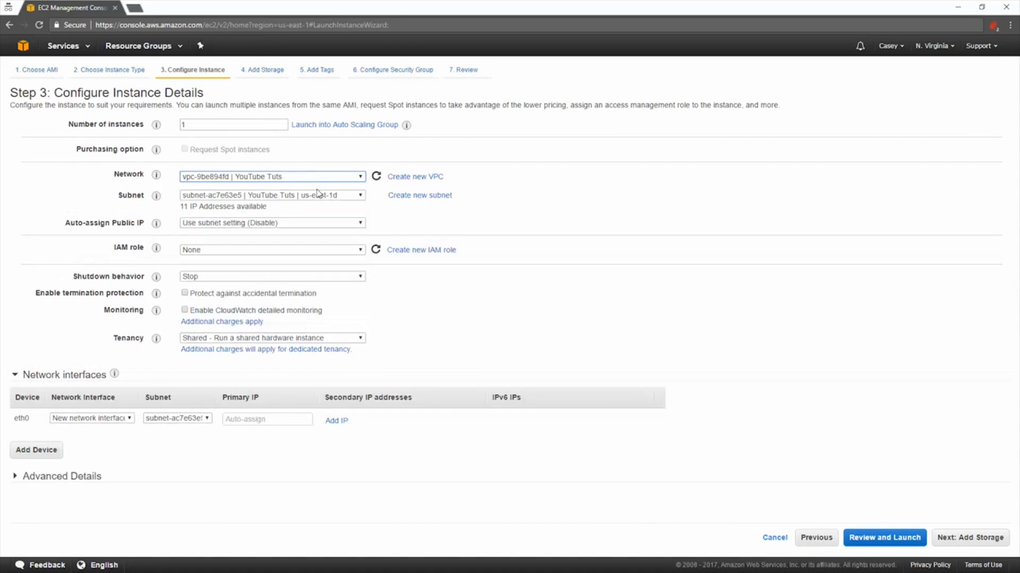
pyautogui.click(318, 223)
pyautogui.click(317, 232)
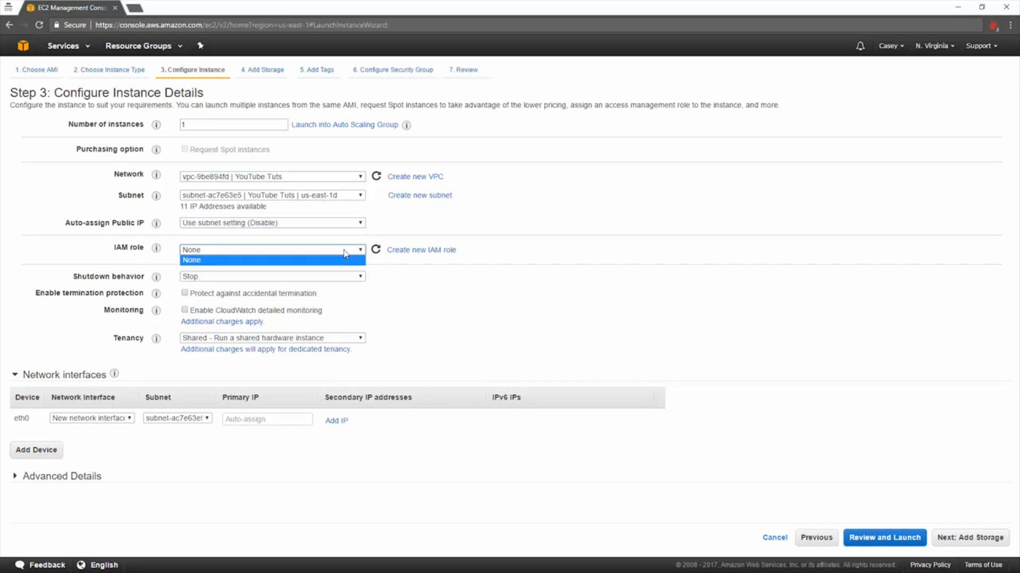
pyautogui.press('Tab')
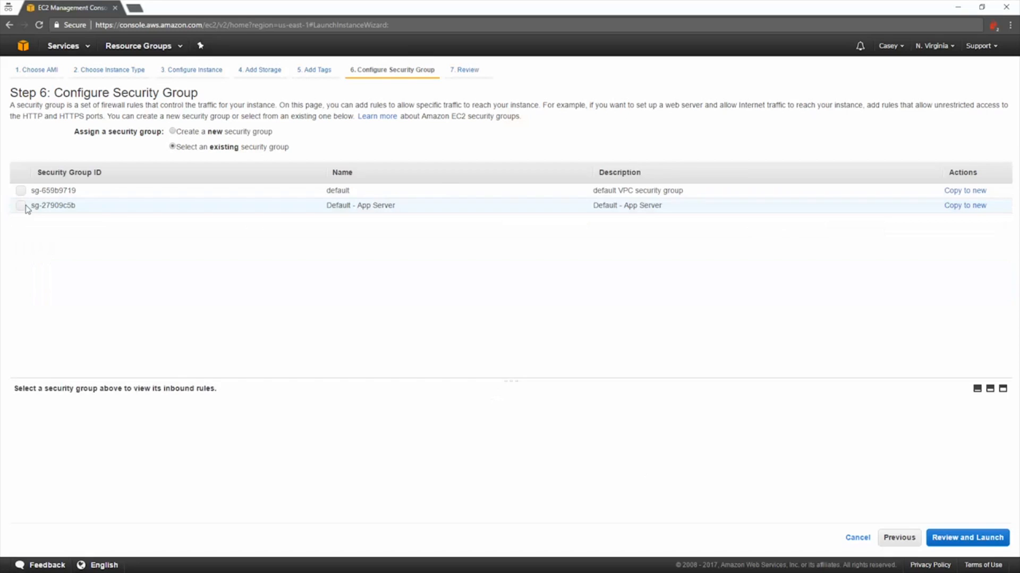
# - Assign the existing Default - App Server security group to the instance and proceed through the launch review to key pair selection
pyautogui.click(25, 206)
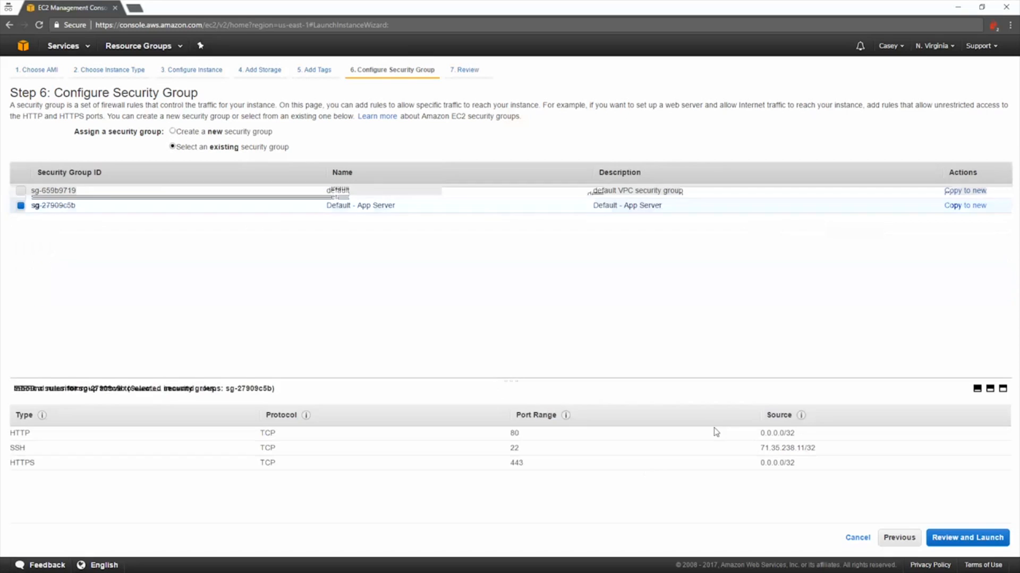
pyautogui.click(983, 538)
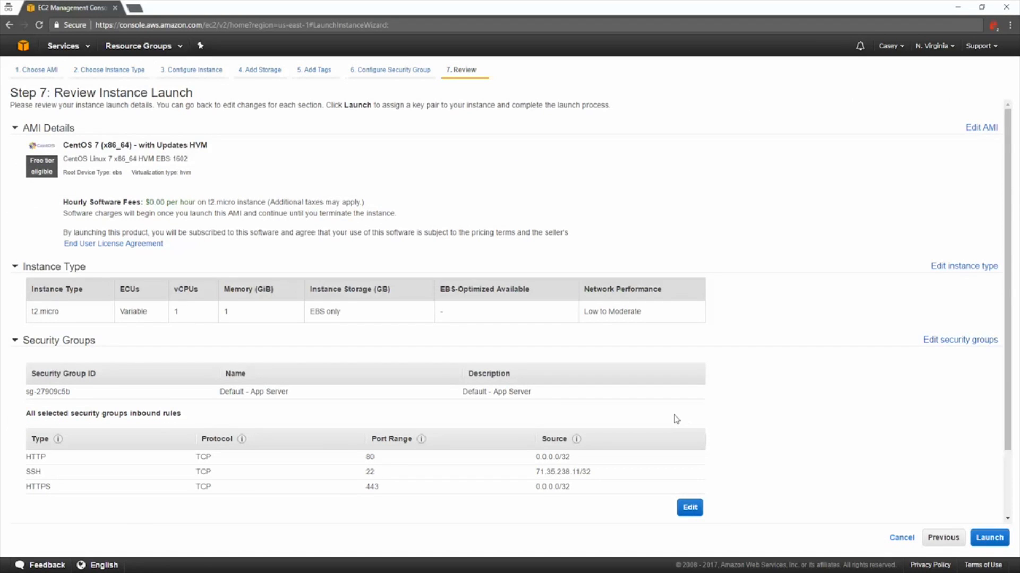
pyautogui.press('Return')
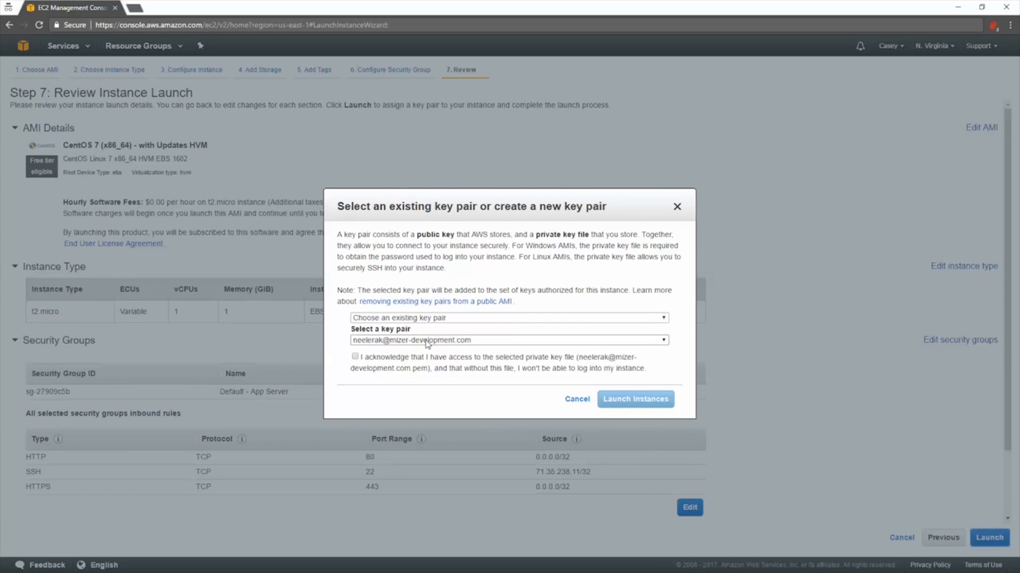